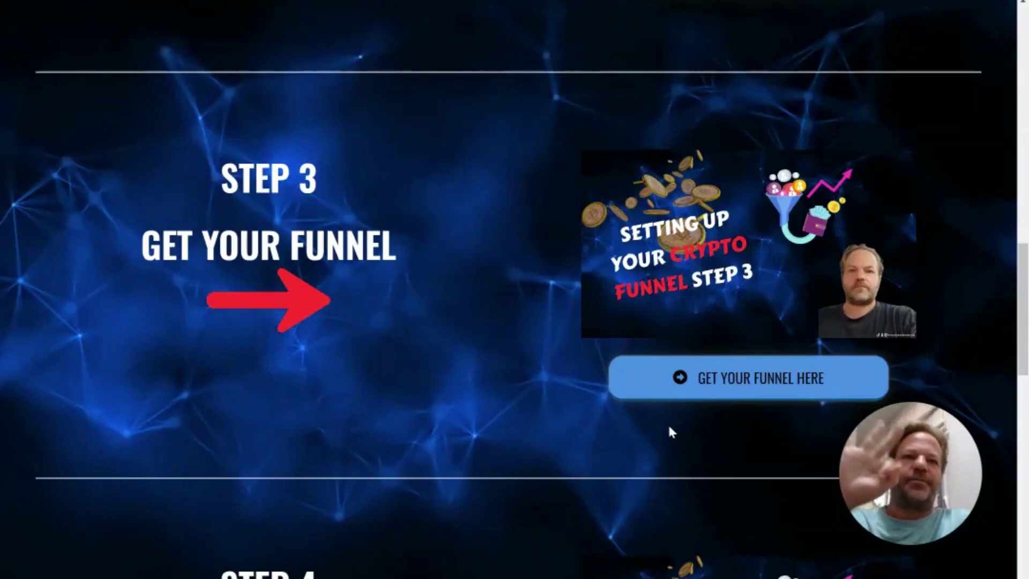
Scroll through the live thank-you page's Step 1 to Step 3 sections, then leave the page
scroll(1026, 399, up, 10)
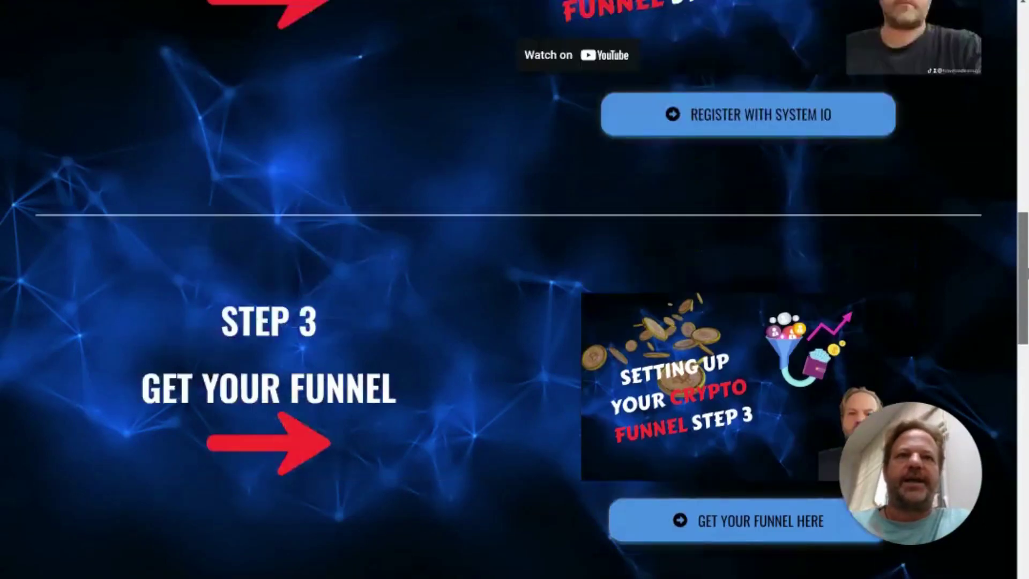
scroll(1024, 171, up, 4)
scroll(1024, 171, down, 2)
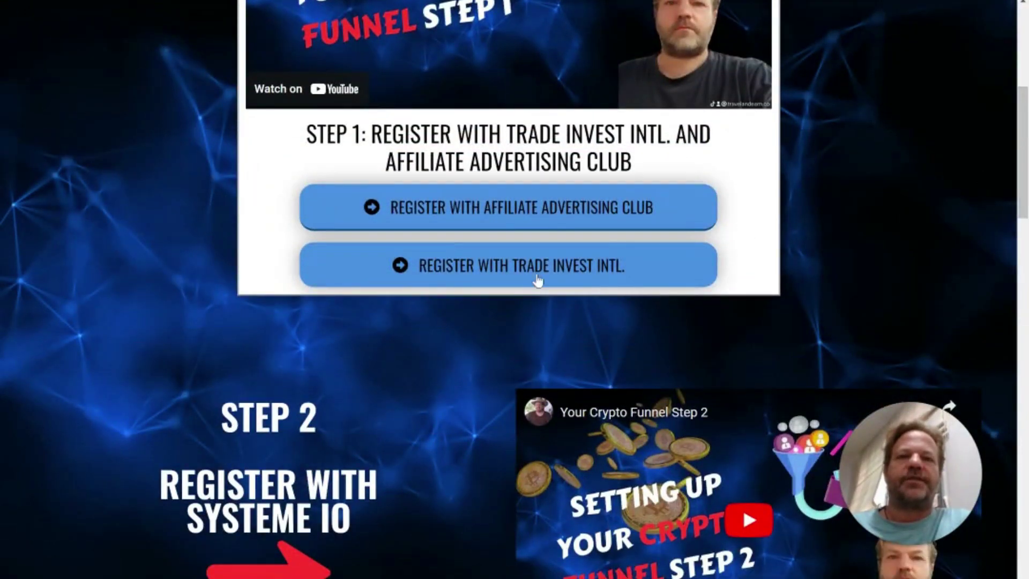
scroll(872, 230, down, 6)
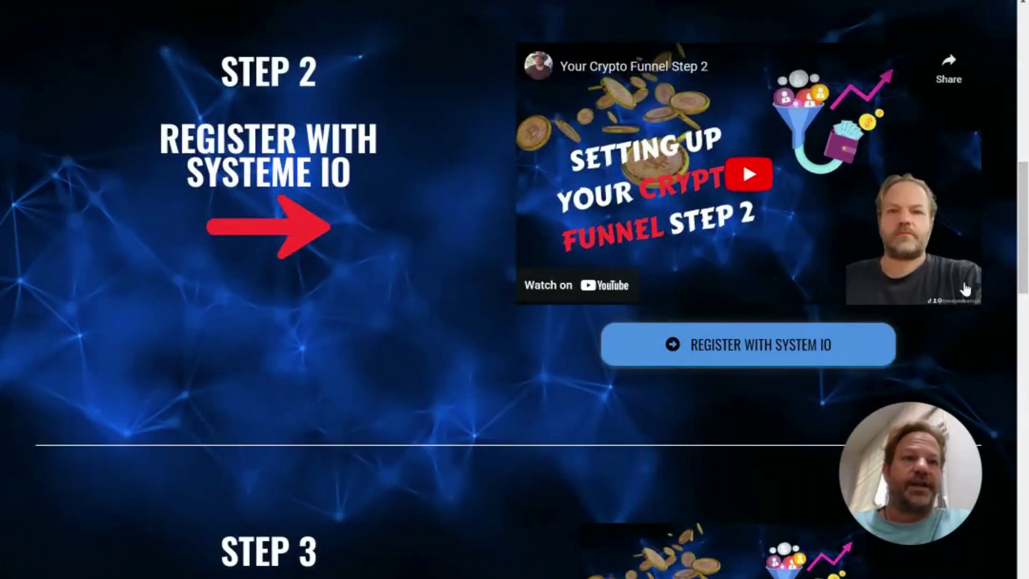
scroll(1023, 272, down, 1)
scroll(1023, 272, down, 5)
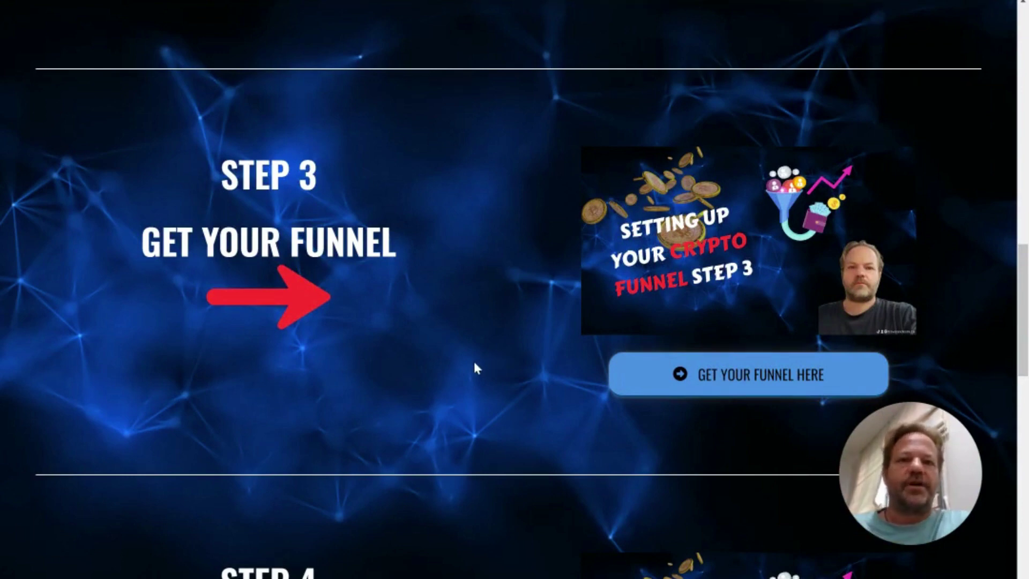
click(769, 374)
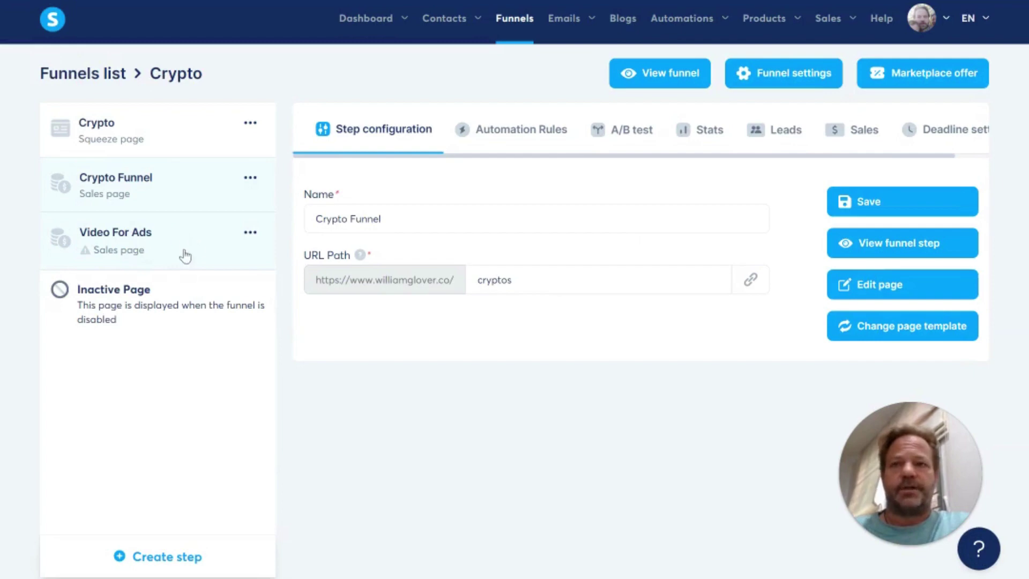
Compare URL paths: 'crypto' for the Crypto squeeze page versus 'cryptos' for Crypto Funnel
click(164, 144)
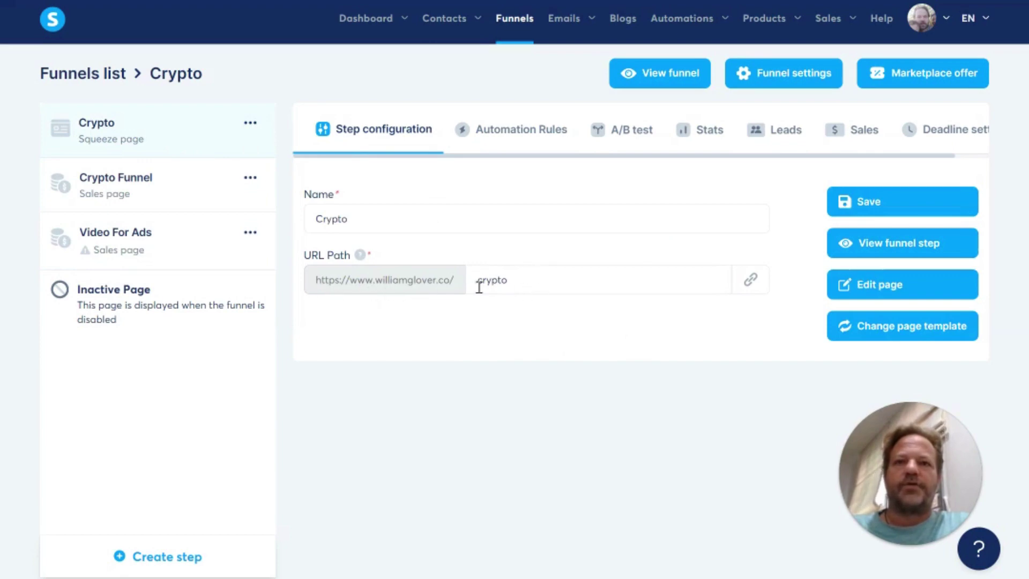
drag(599, 289, 466, 283)
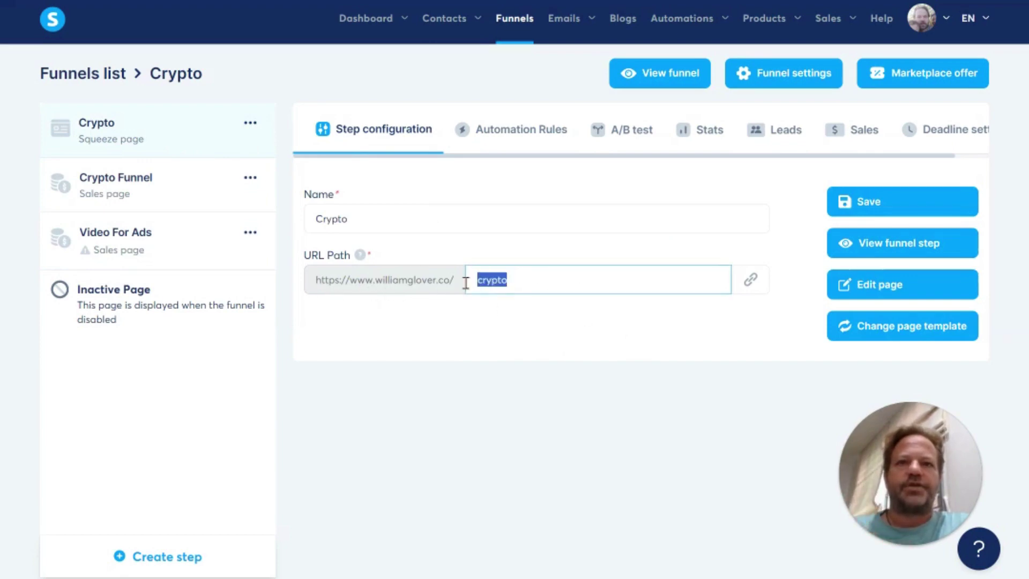
click(580, 320)
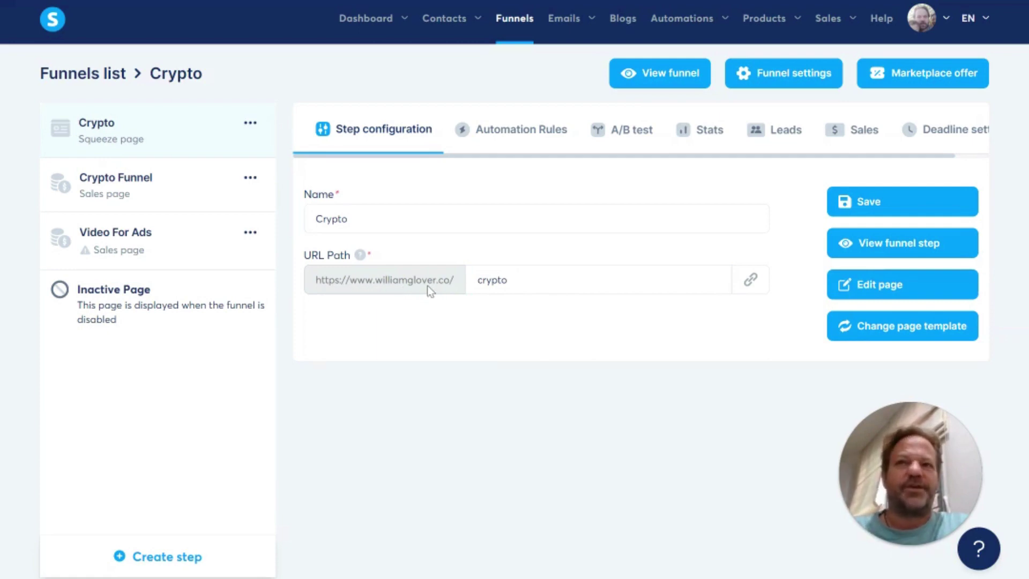
click(145, 199)
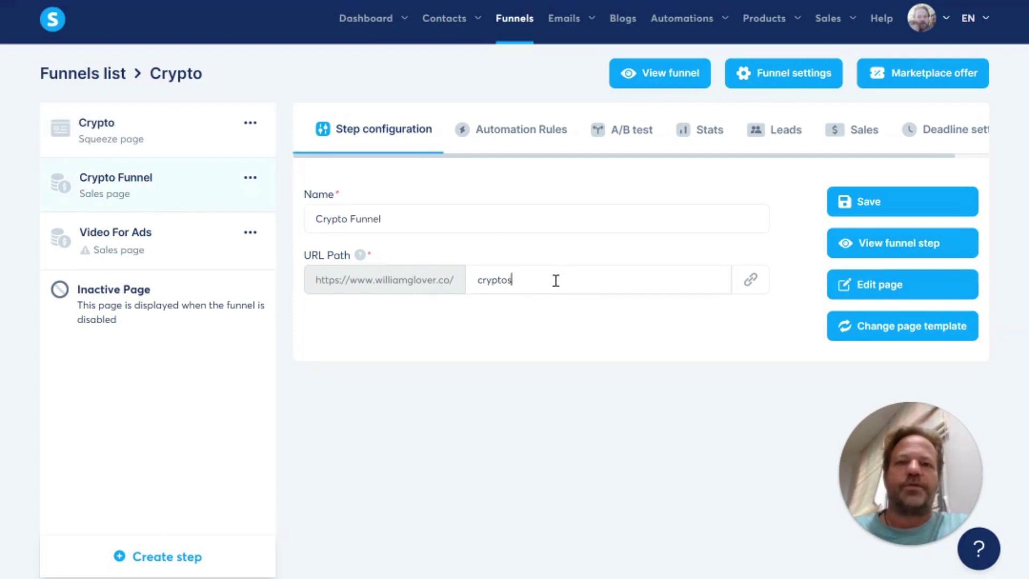
drag(553, 279, 457, 288)
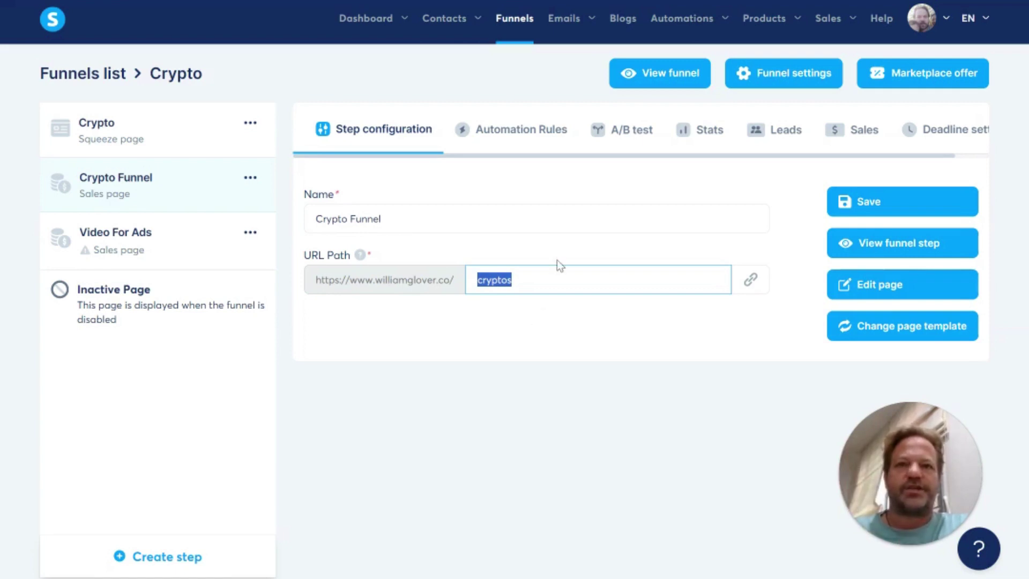
click(155, 141)
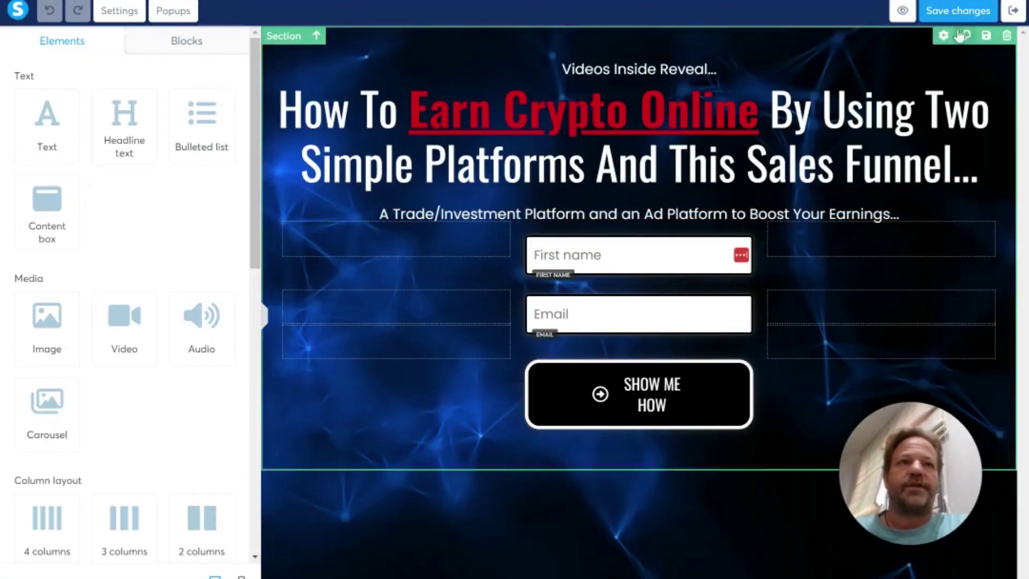
click(1010, 13)
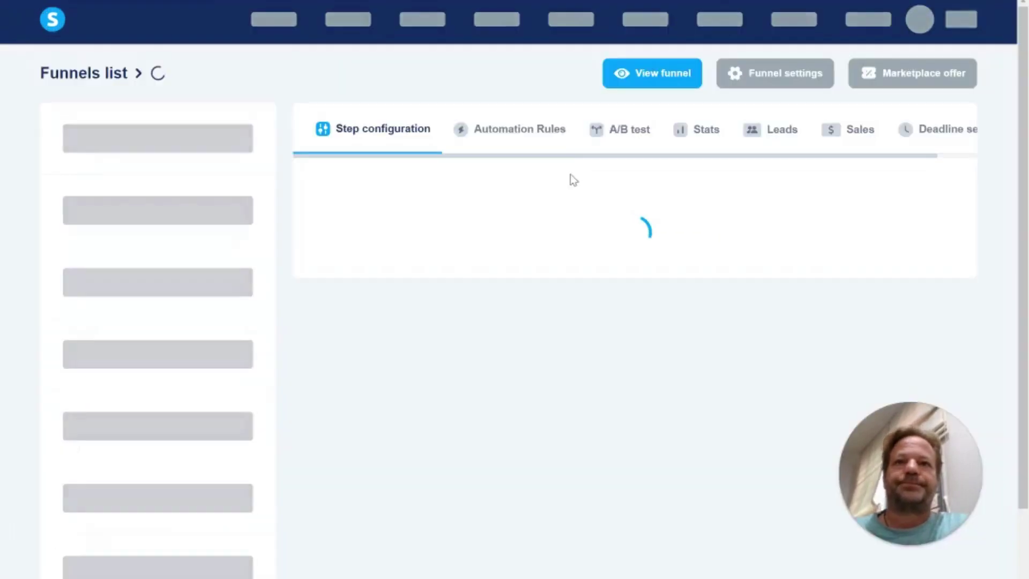
scroll(570, 175, down, 1)
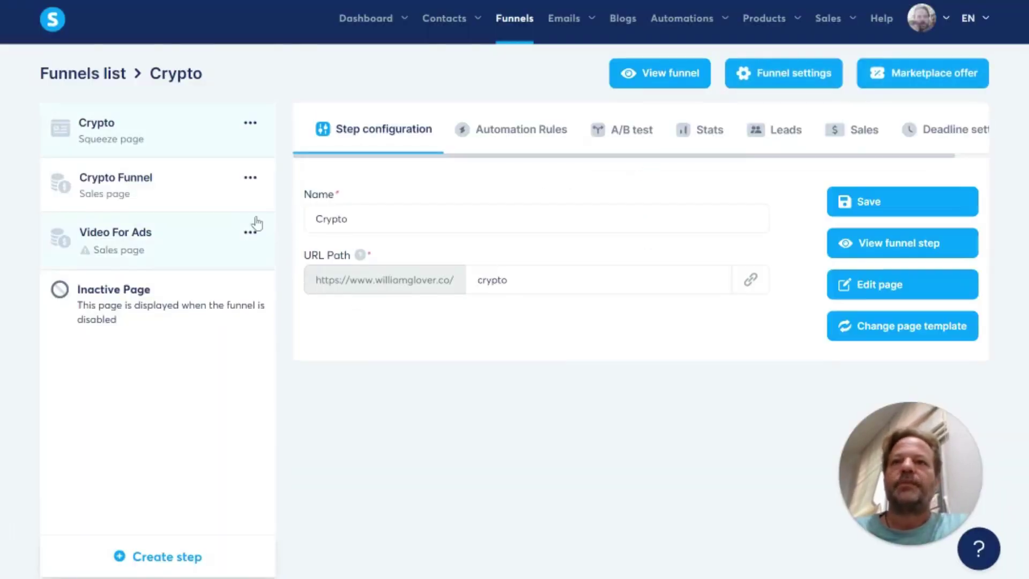
click(188, 193)
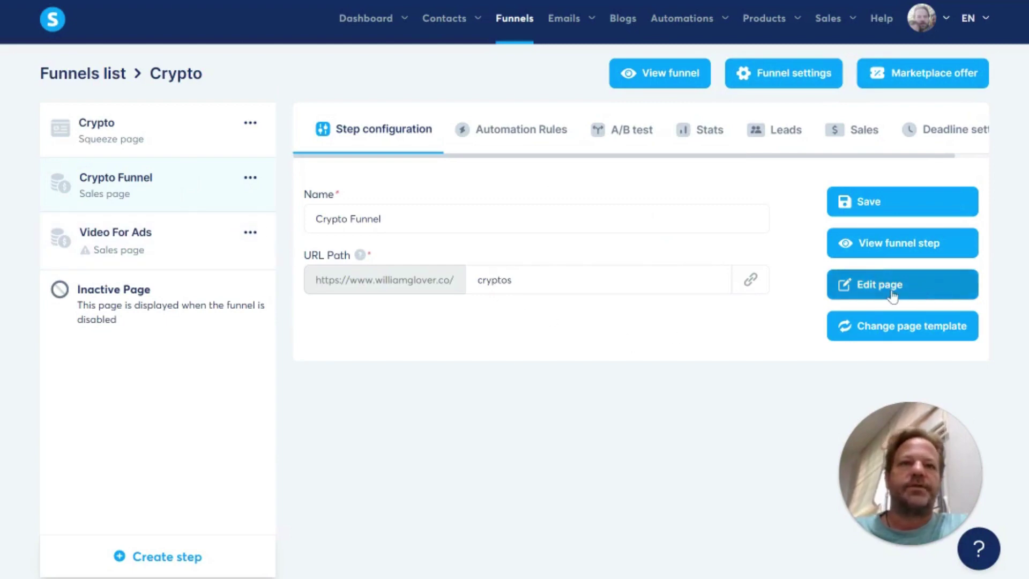
Open the Crypto Funnel page in the editor and inspect the Affiliate Advertising Club button's link URL
click(869, 289)
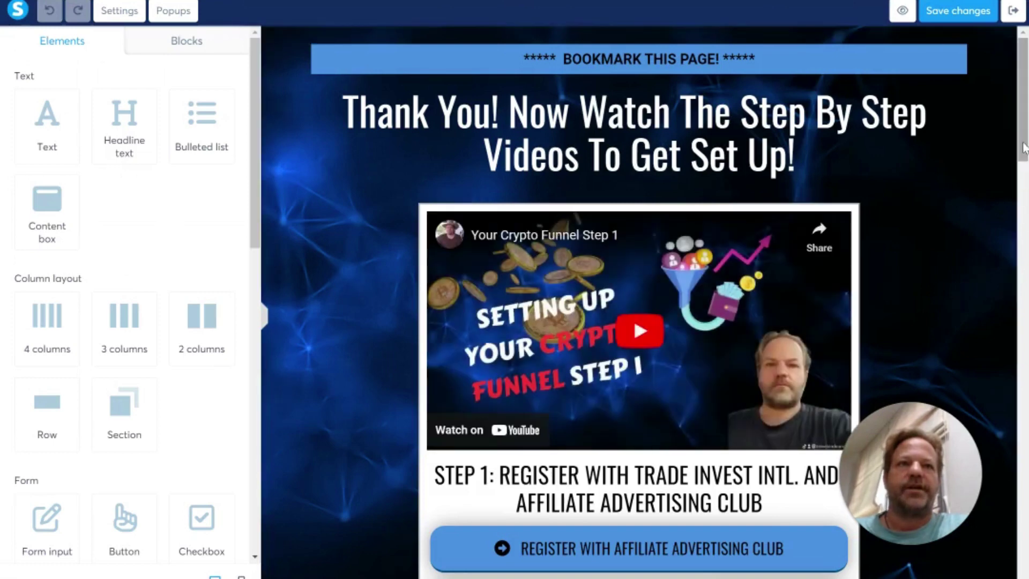
scroll(963, 257, down, 4)
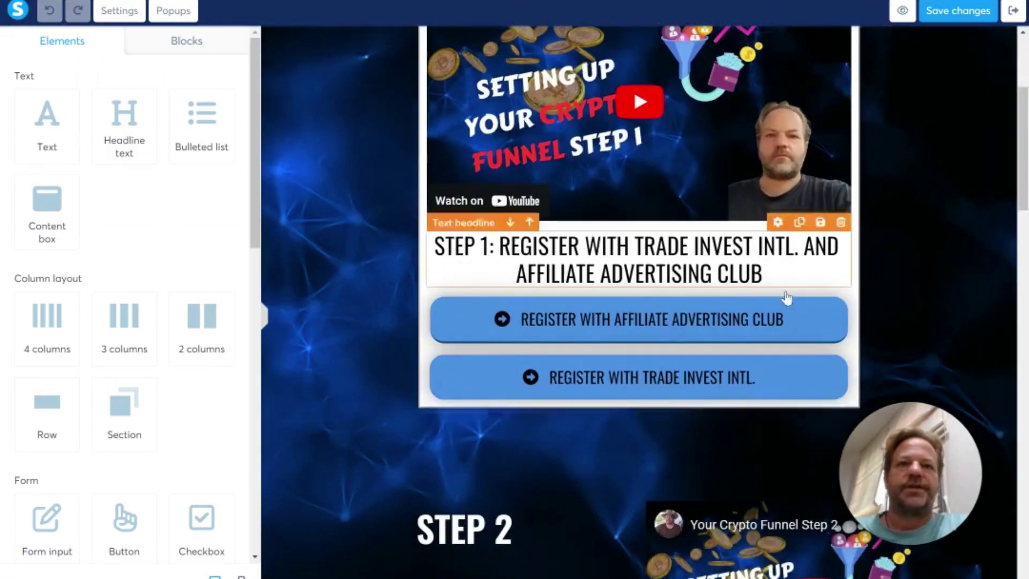
click(680, 319)
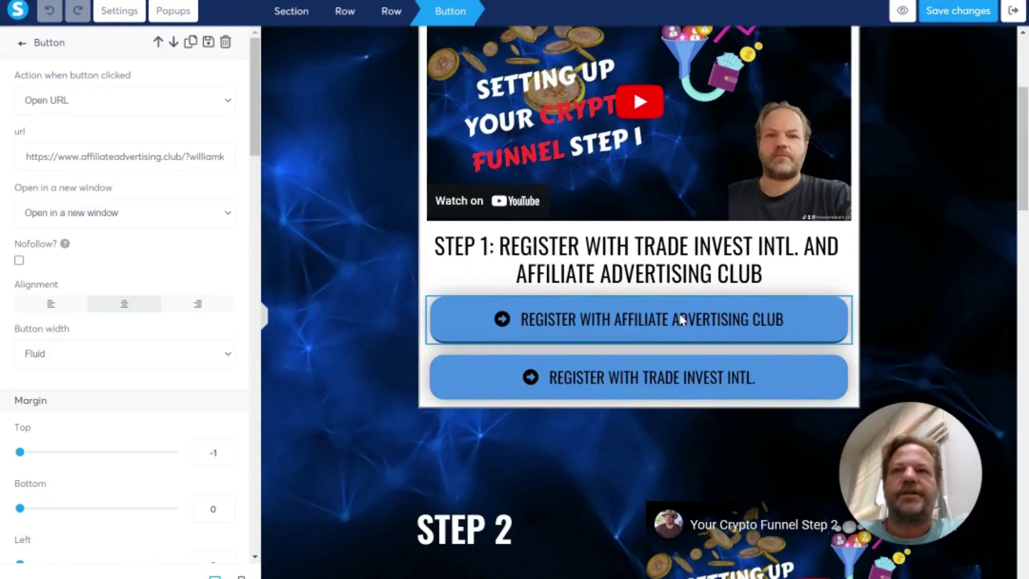
drag(229, 160, 16, 160)
click(236, 156)
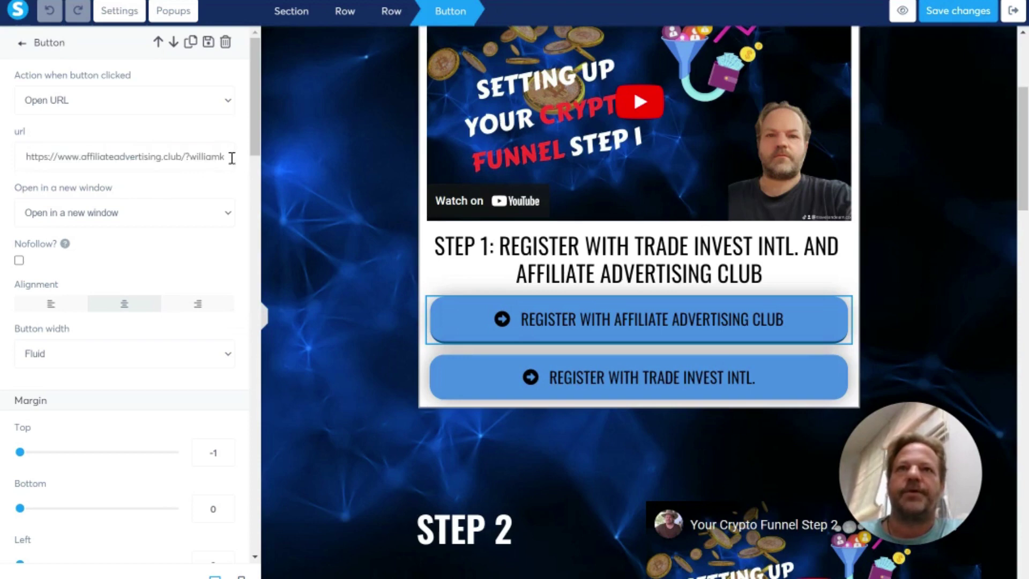
View the Register with Trade Invest Intl. button's tradeinvestintl.com referral URL settings
click(649, 385)
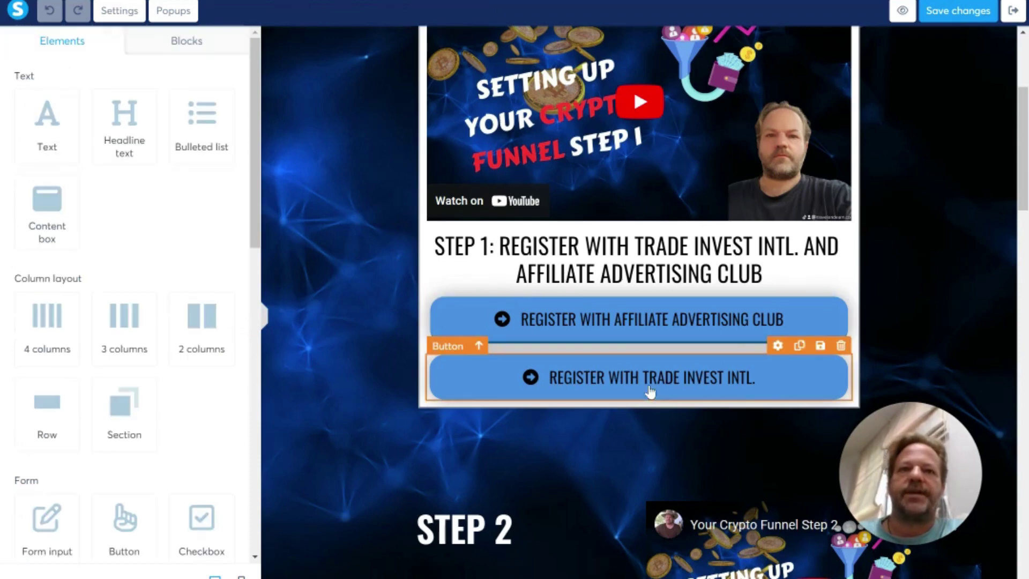
click(648, 390)
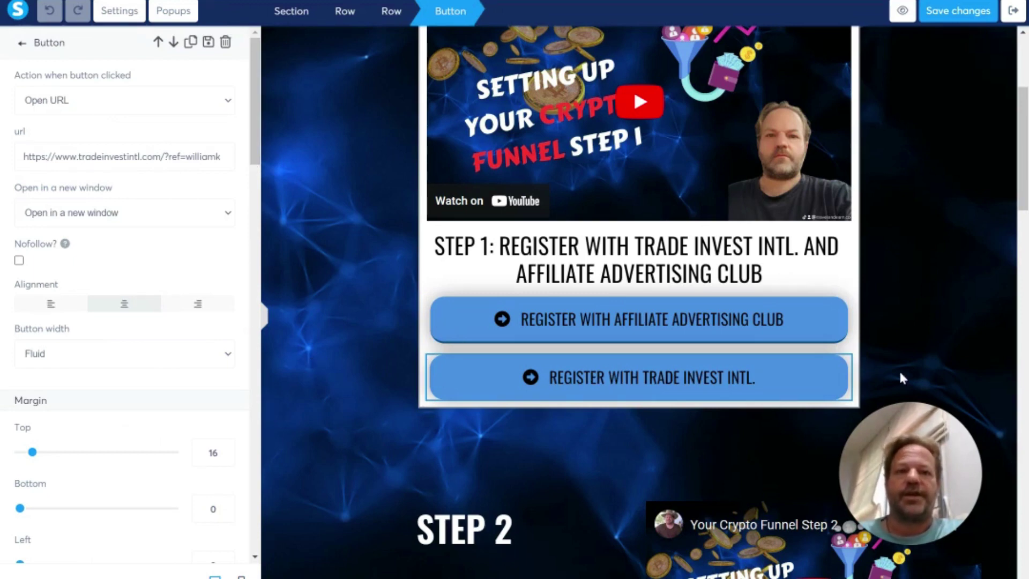
click(1015, 193)
Scroll to the Step 2 button and back up, then exit to the Crypto Funnel step configuration
scroll(1015, 193, down, 5)
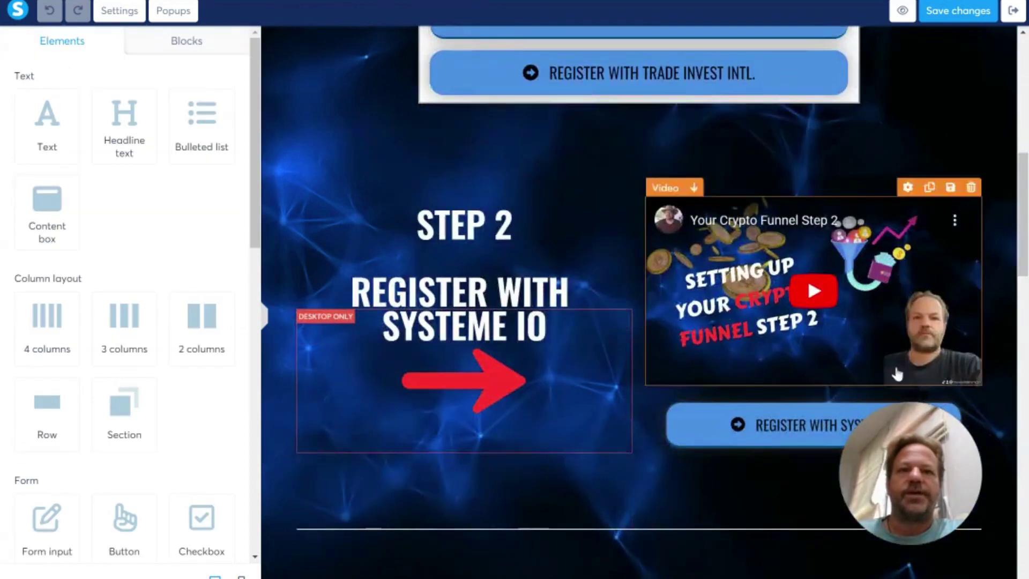
scroll(822, 314, down, 2)
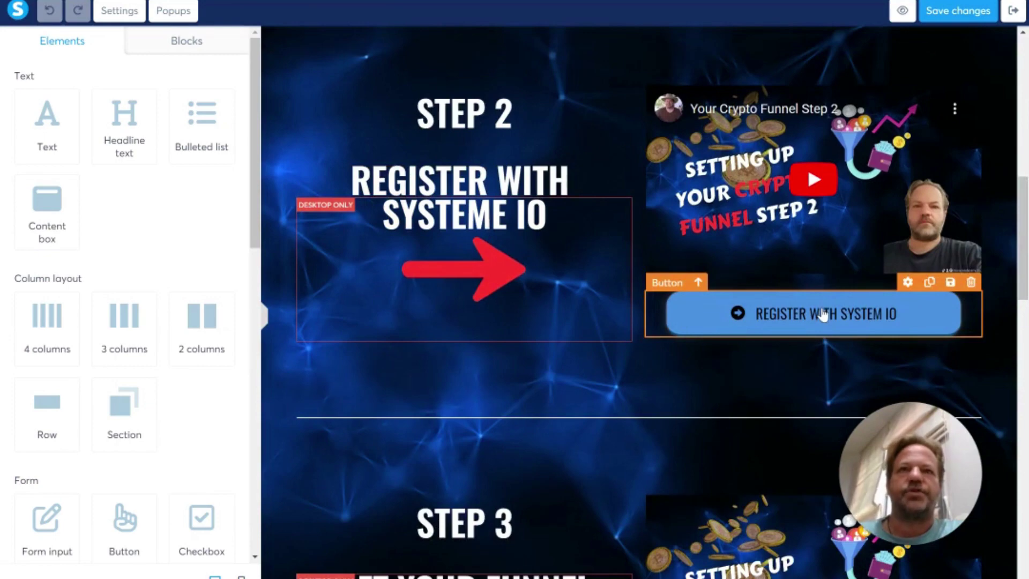
drag(1023, 263, 1027, 115)
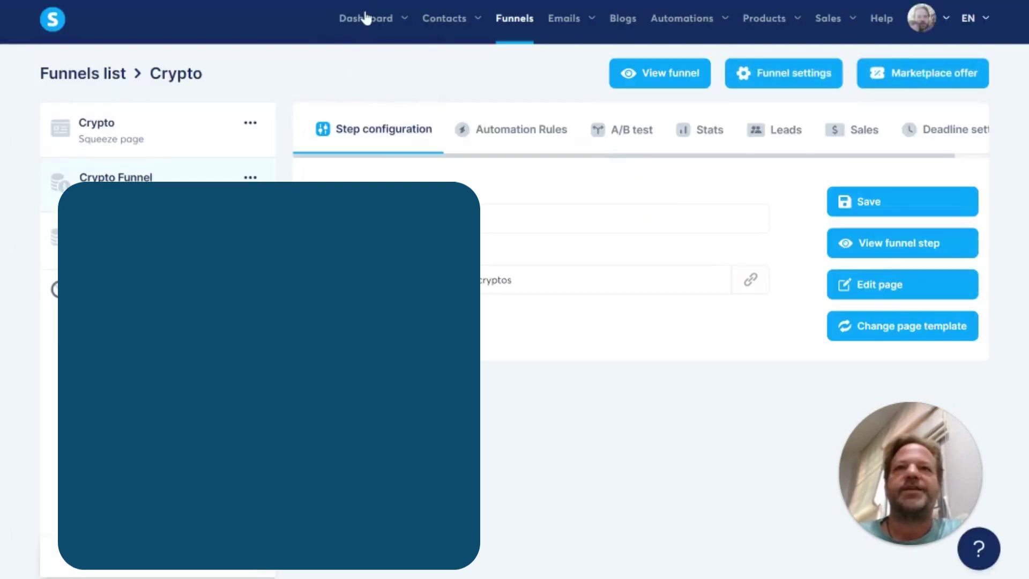
From Dashboard > Affiliate dashboard, copy the Promote Systeme.io referral URL using its link icon
mouse_move(366, 19)
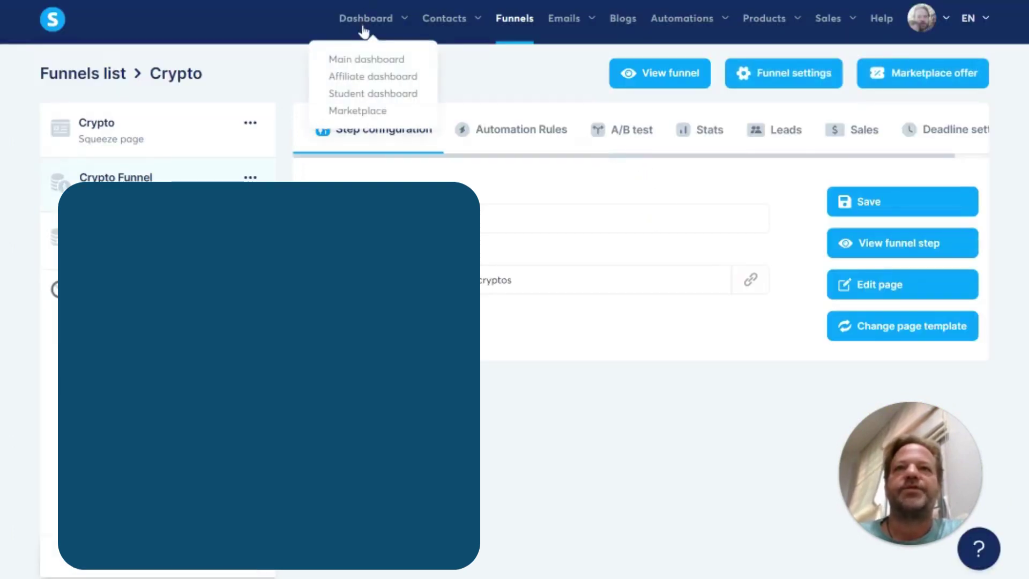
click(357, 82)
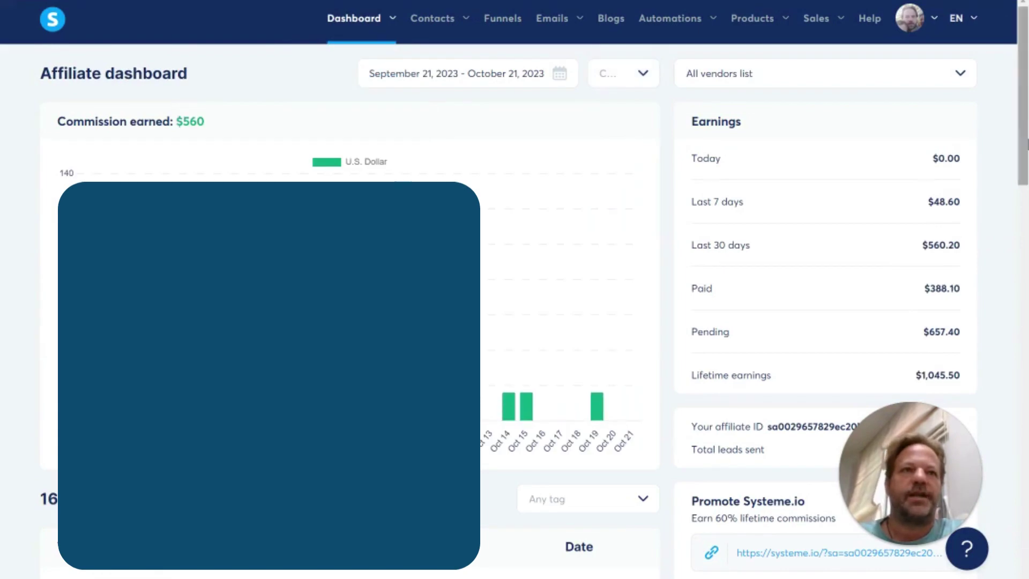
drag(1026, 144, 1024, 265)
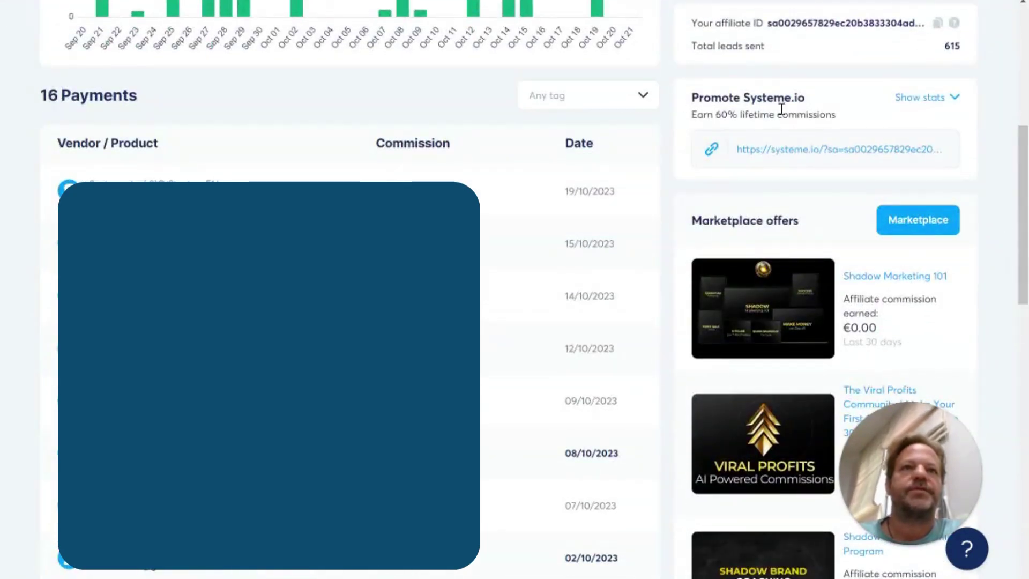
click(712, 151)
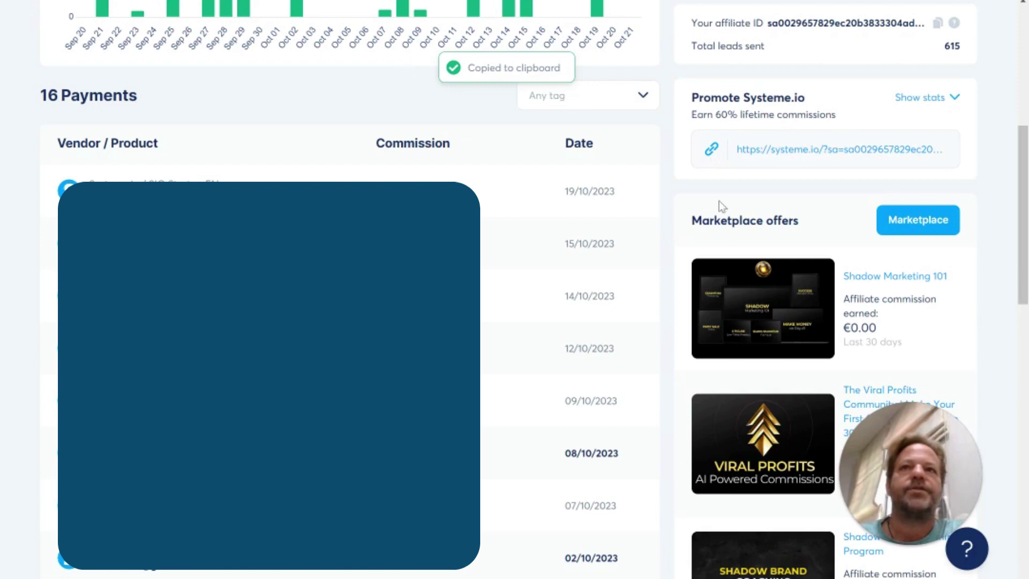
scroll(721, 206, up, 8)
Paste the copied systeme.io referral URL into the Register with System IO button's link field
mouse_move(421, 27)
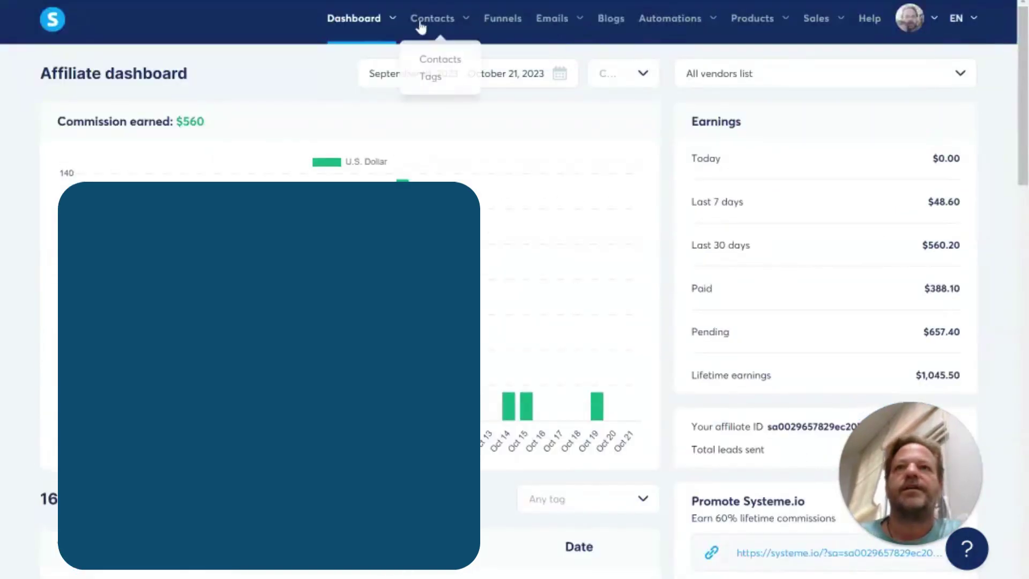
click(348, 76)
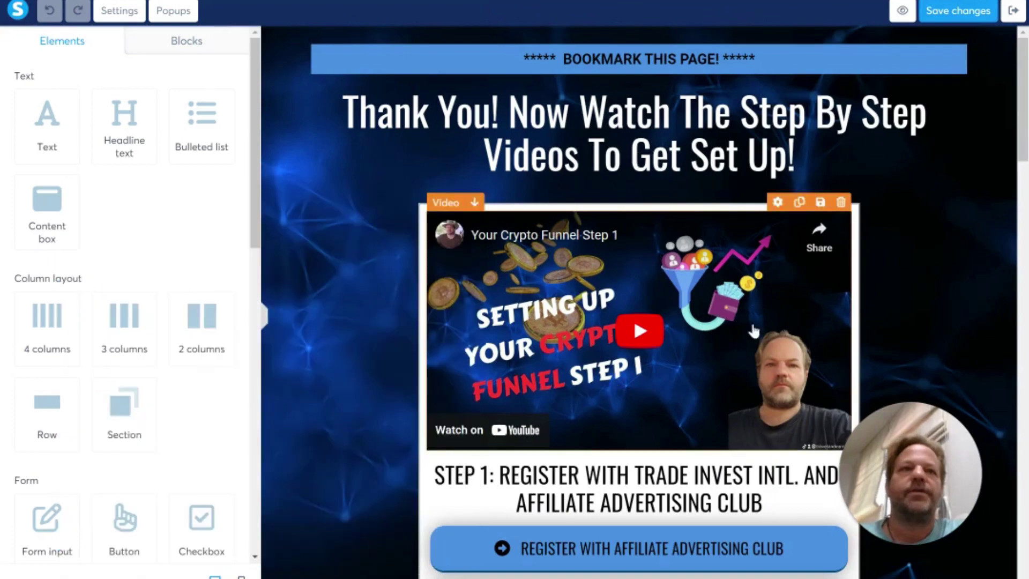
scroll(754, 331, down, 15)
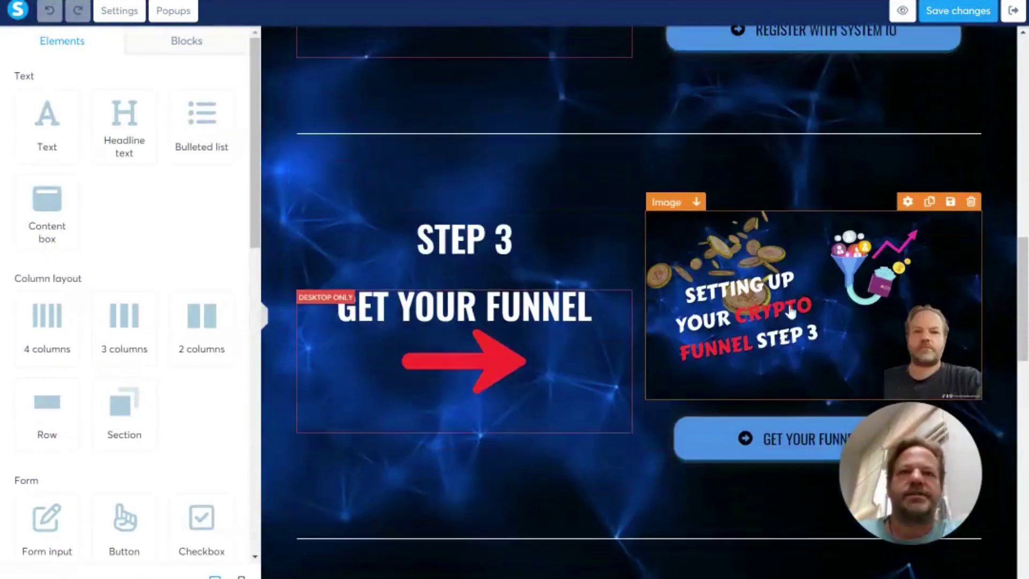
scroll(790, 311, up, 6)
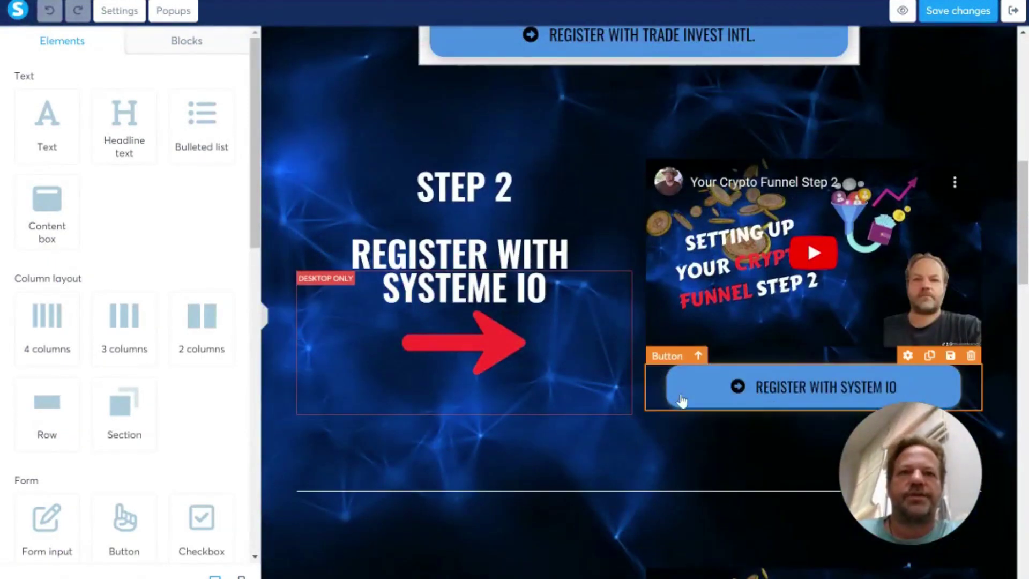
click(790, 386)
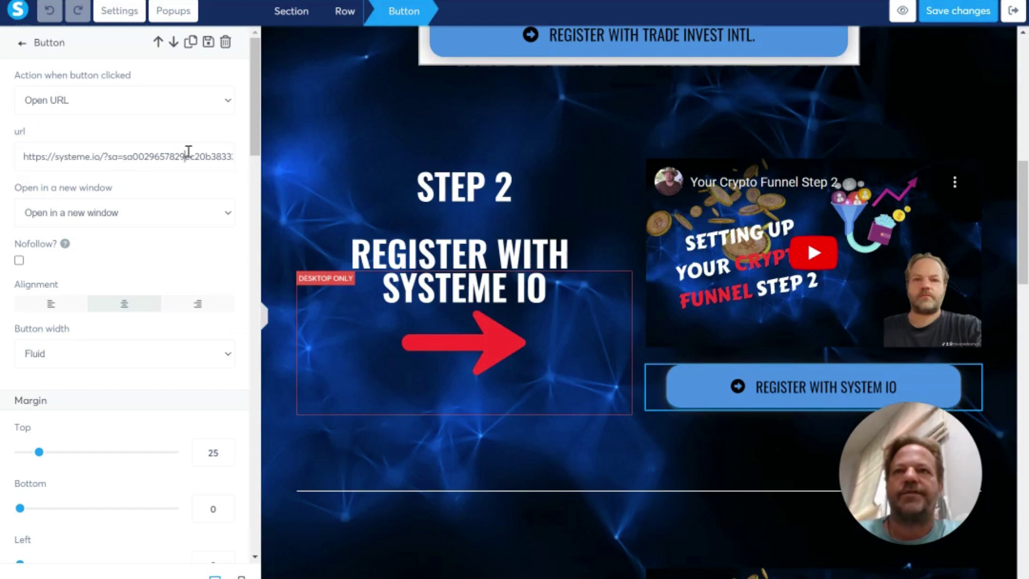
key(Right)
key(Right)
key(Right)
key(Right)
key(Right)
key(Right)
key(Right)
key(Right)
key(Right)
key(Right)
key(Right)
key(Right)
key(Right)
key(Right)
key(Right)
key(Right)
key(Right)
key(Right)
key(Right)
key(Right)
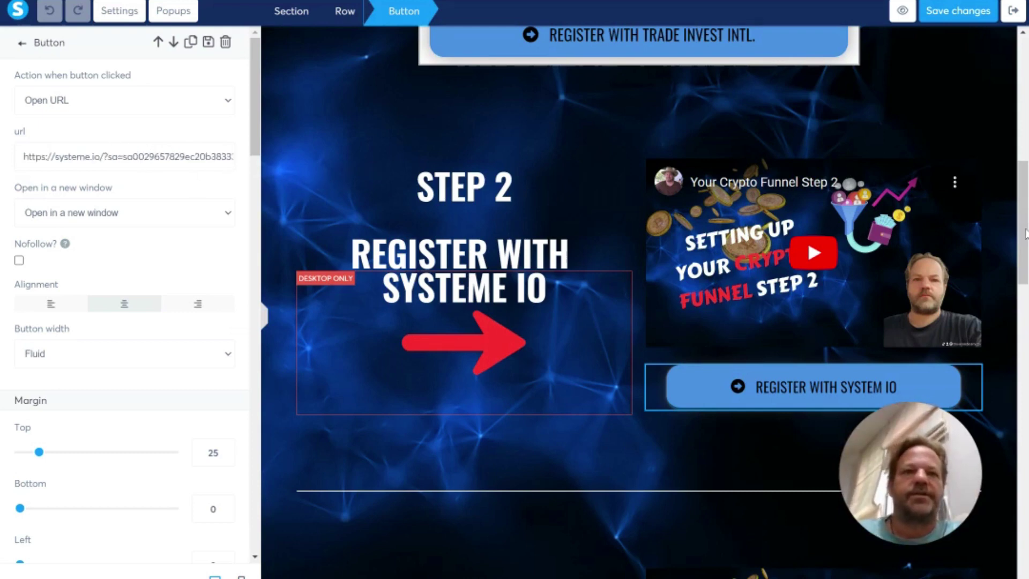
drag(1024, 233, 1025, 197)
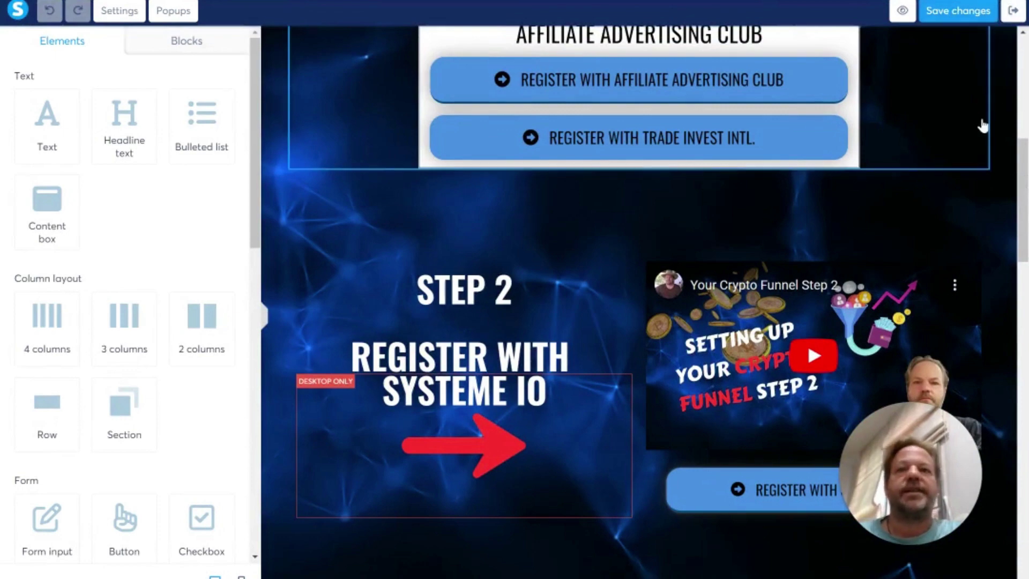
Scroll down to the Step 3 Get Your Funnel Here section
drag(1022, 201, 1026, 324)
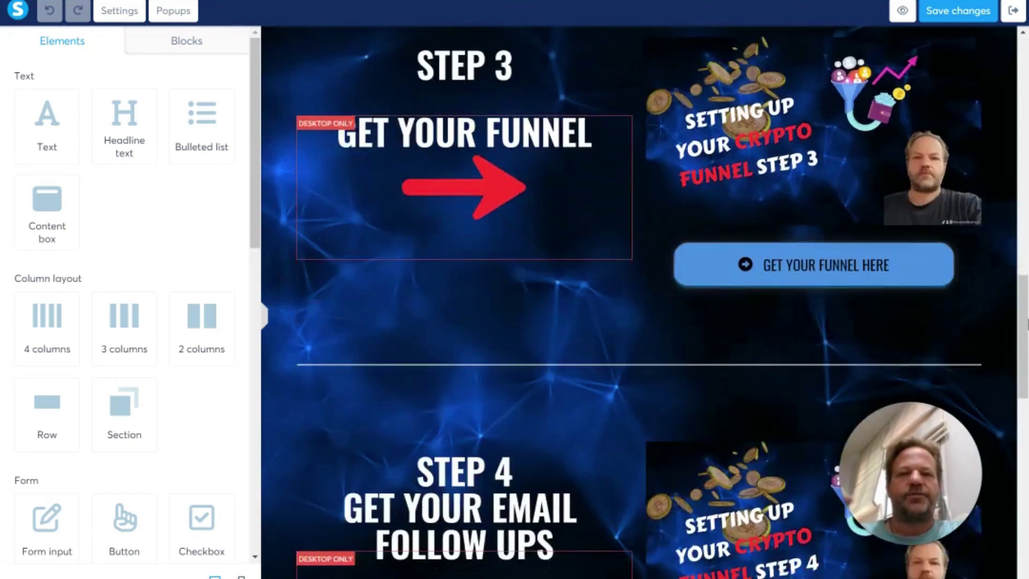